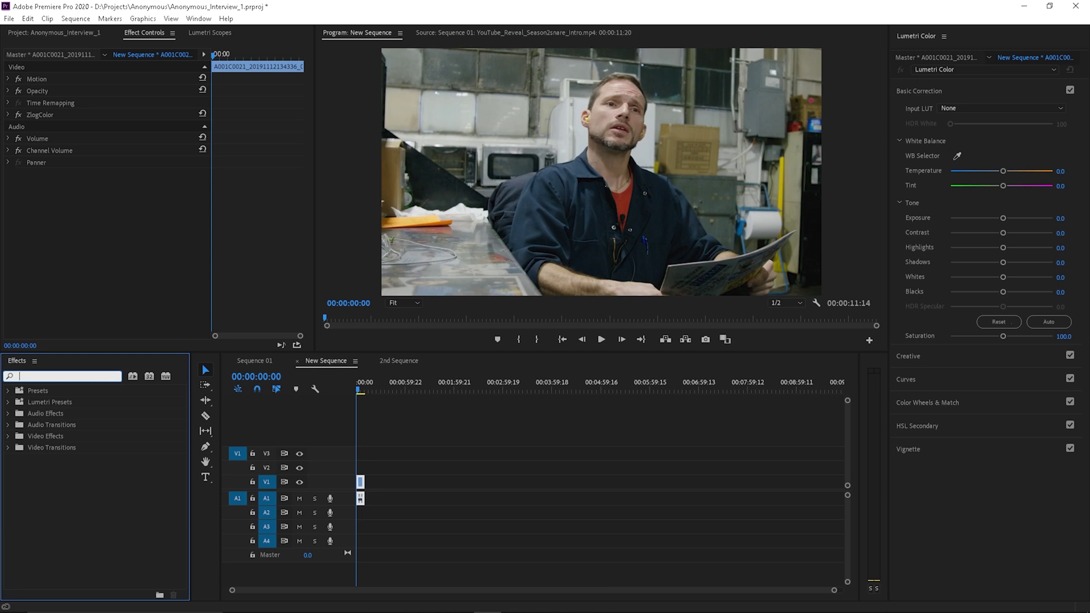
Find the Mosaic effect and apply it to the V1 interview clip, pixelating the frame at 10×10 blocks
type("mosaic")
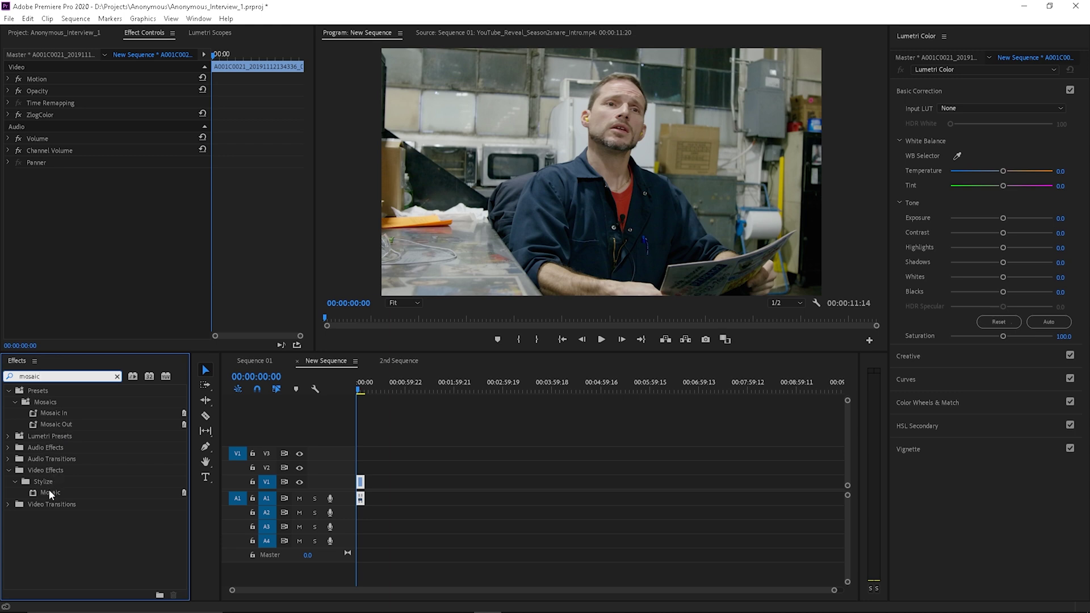
left_click_drag(49, 489, 361, 483)
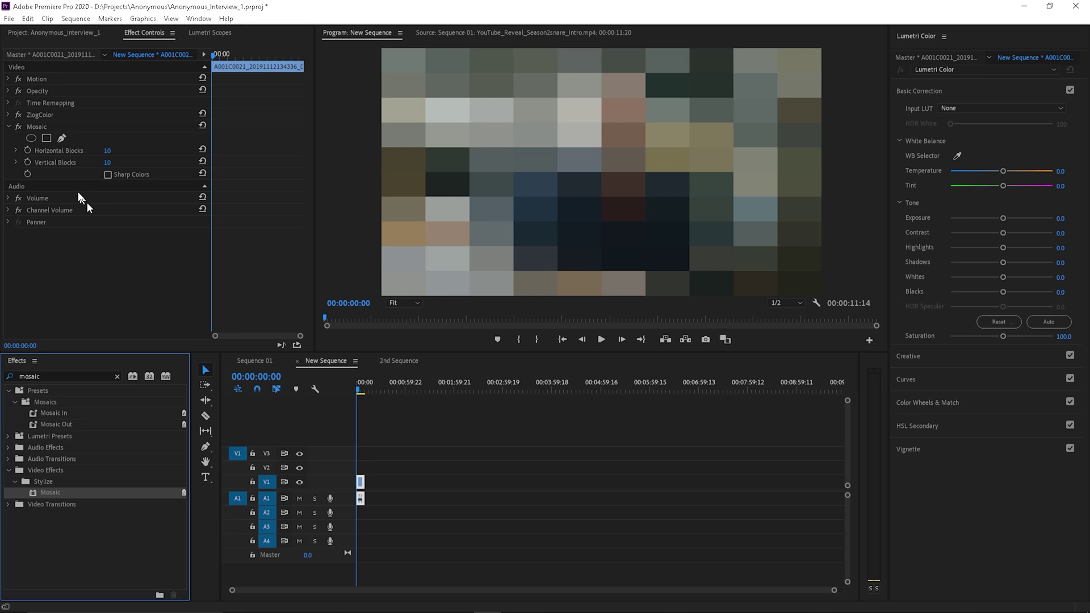
Add an elliptical Mosaic mask over the man's face and raise Horizontal Blocks to 37
left_click(31, 138)
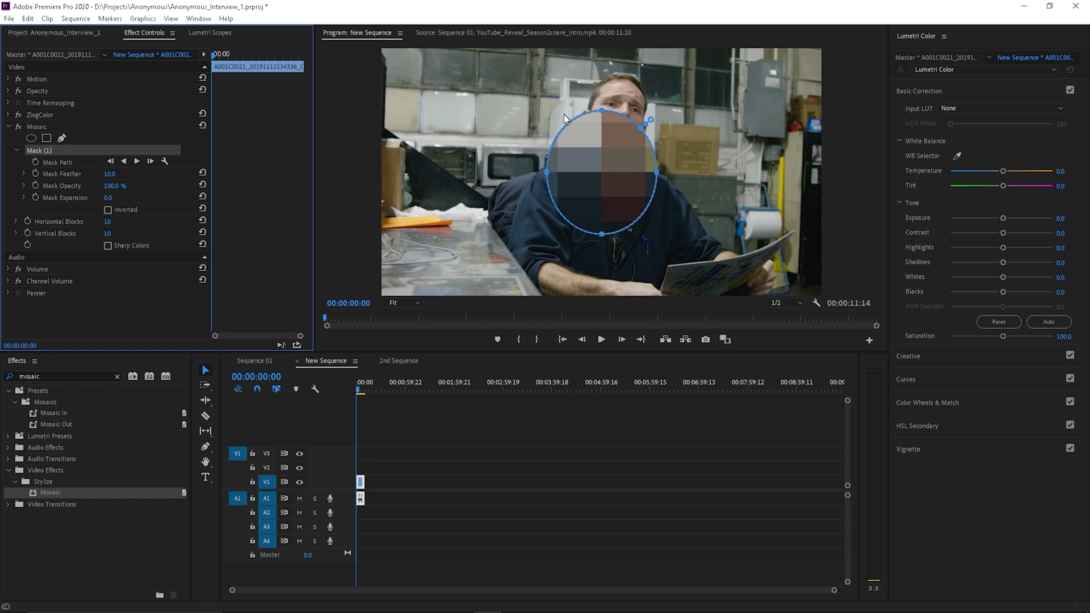
left_click_drag(592, 171, 610, 128)
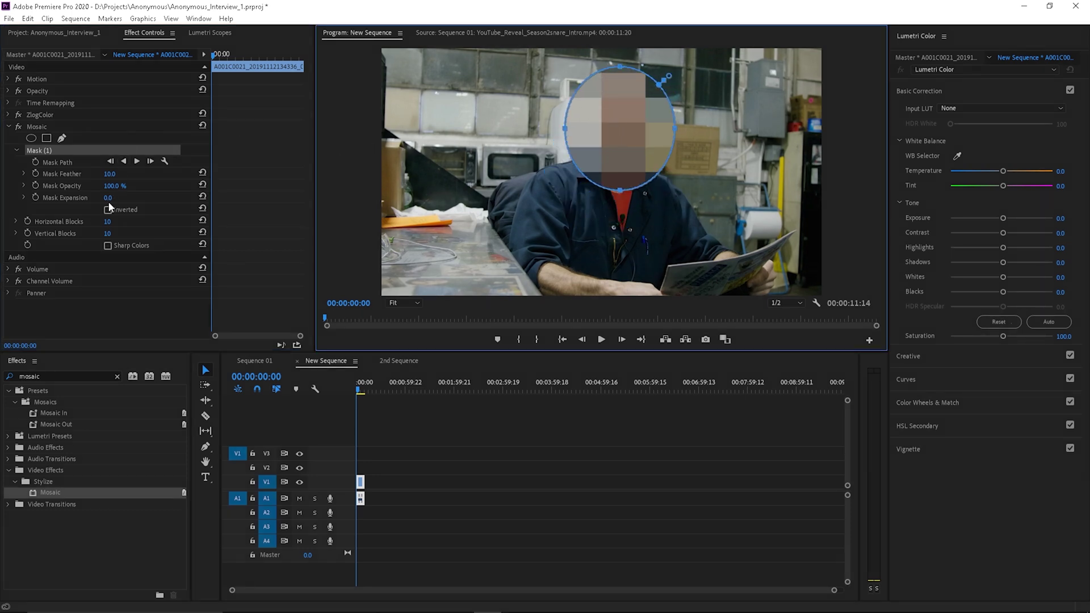
left_click_drag(108, 221, 134, 222)
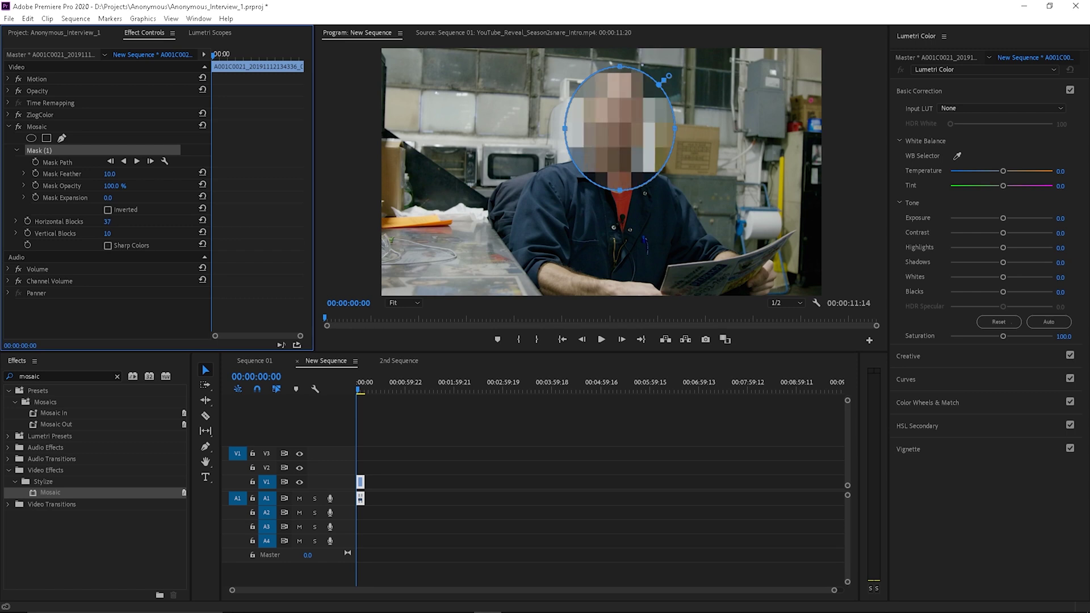
Set the Mosaic Vertical Blocks to 25
left_click(108, 221)
left_click(113, 233)
left_click(93, 234)
left_click_drag(107, 234, 116, 233)
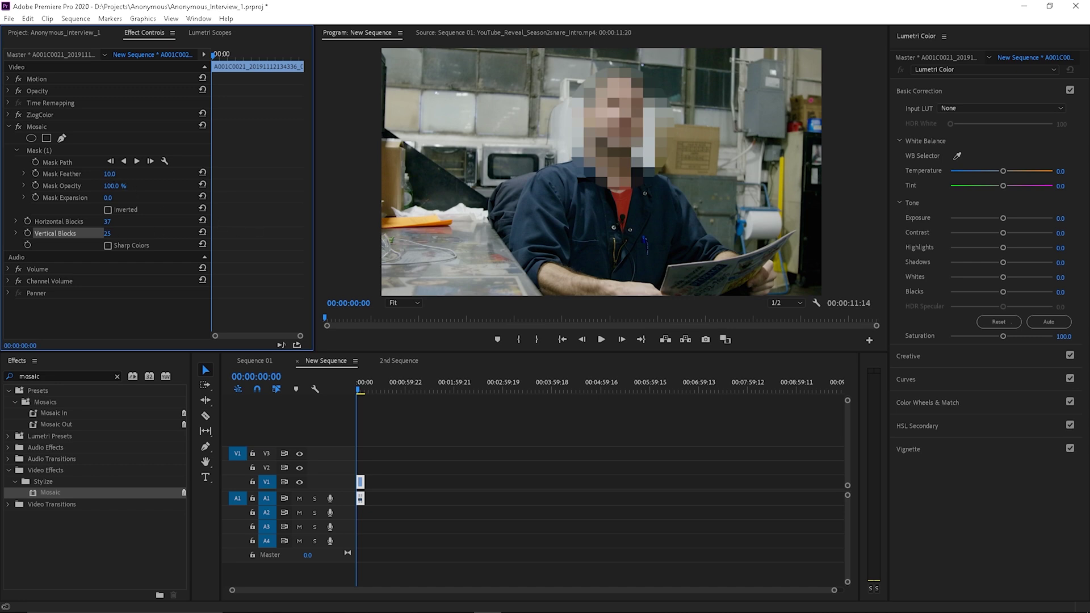
Increase the mask feather to 234 for softer edges
left_click_drag(109, 173, 131, 173)
left_click_drag(108, 173, 107, 173)
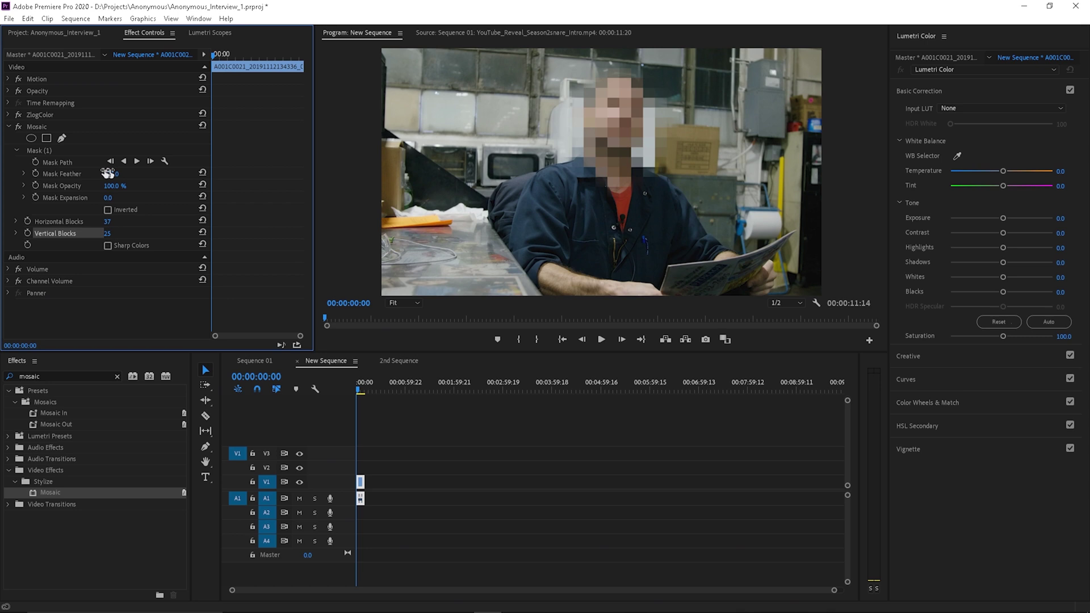
left_click(63, 170)
left_click_drag(112, 176, 239, 177)
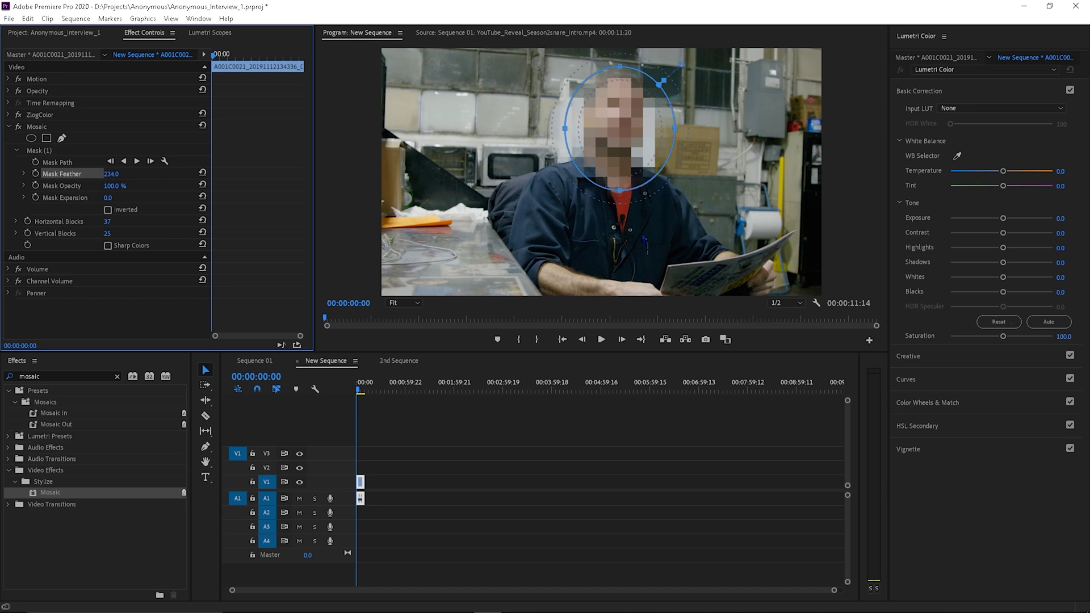
Reshape the mask into a narrower oval fitted around the man's head
left_click_drag(676, 133, 654, 129)
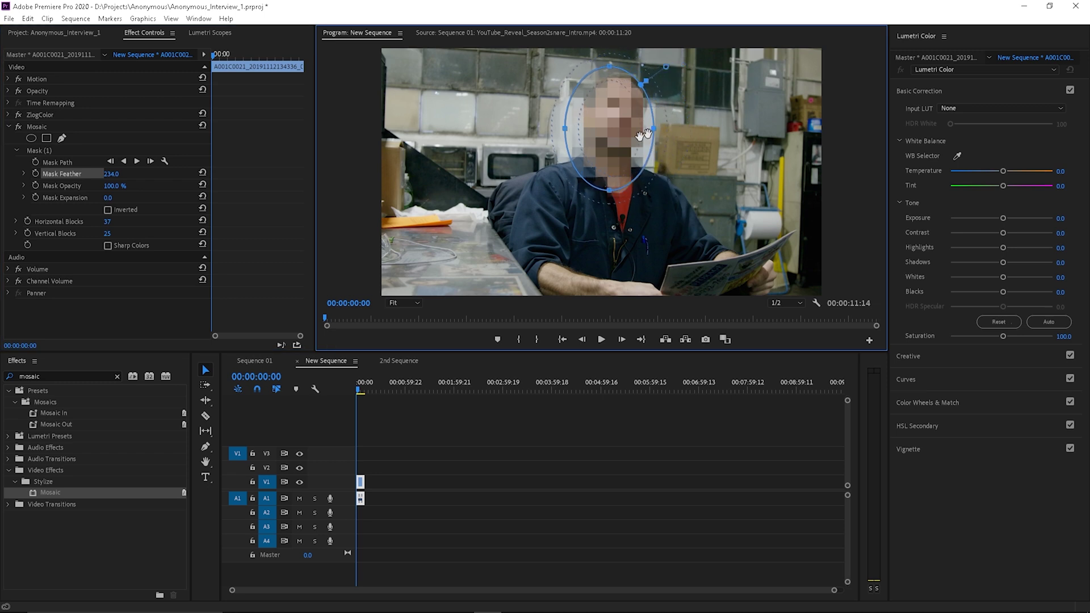
left_click_drag(567, 130, 580, 130)
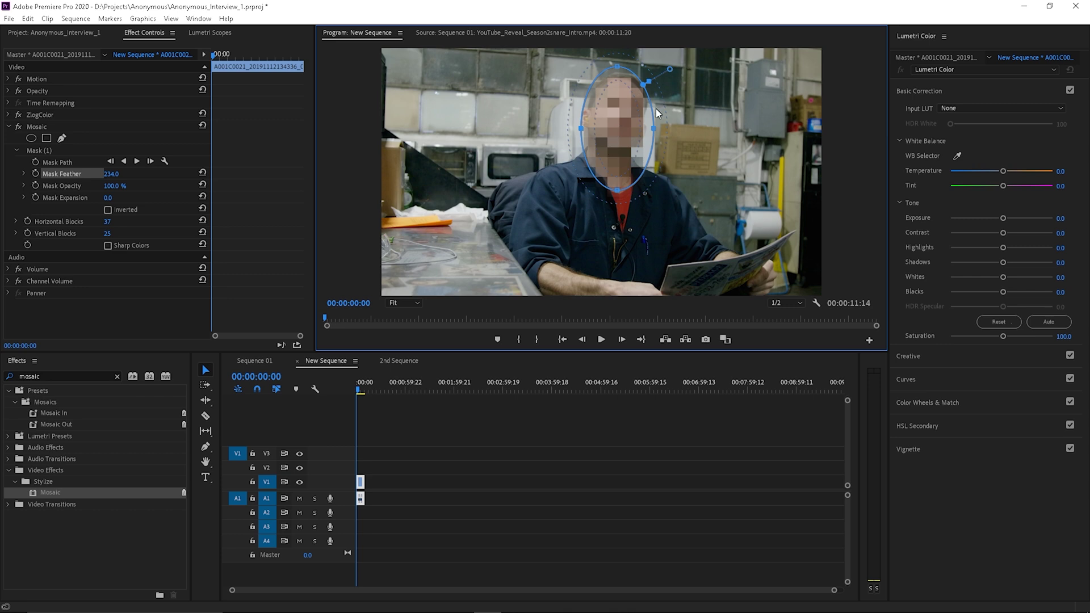
left_click_drag(628, 114, 625, 108)
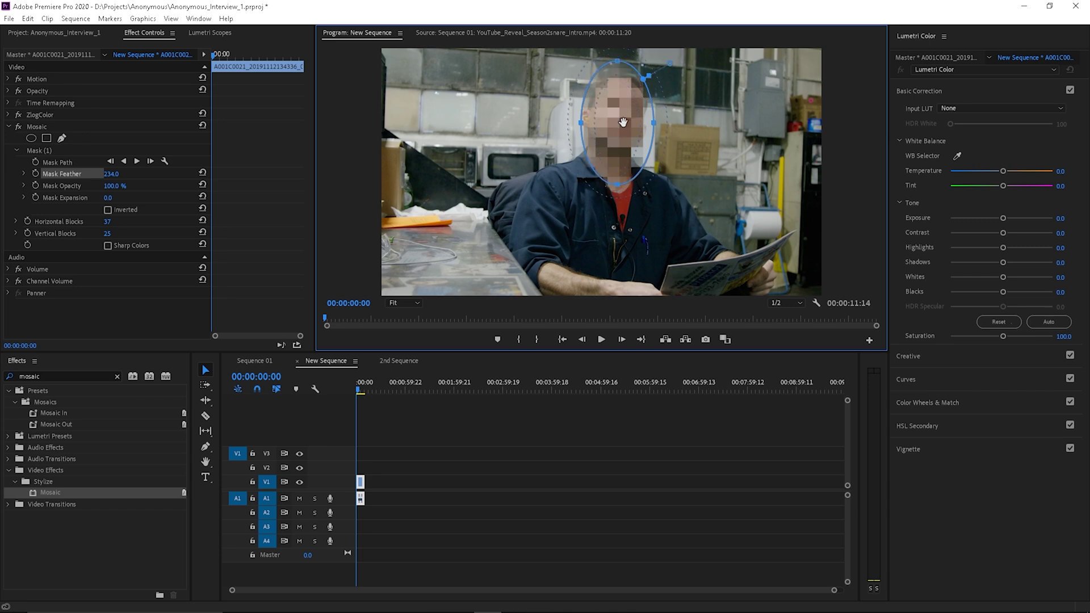
left_click_drag(623, 122, 626, 116)
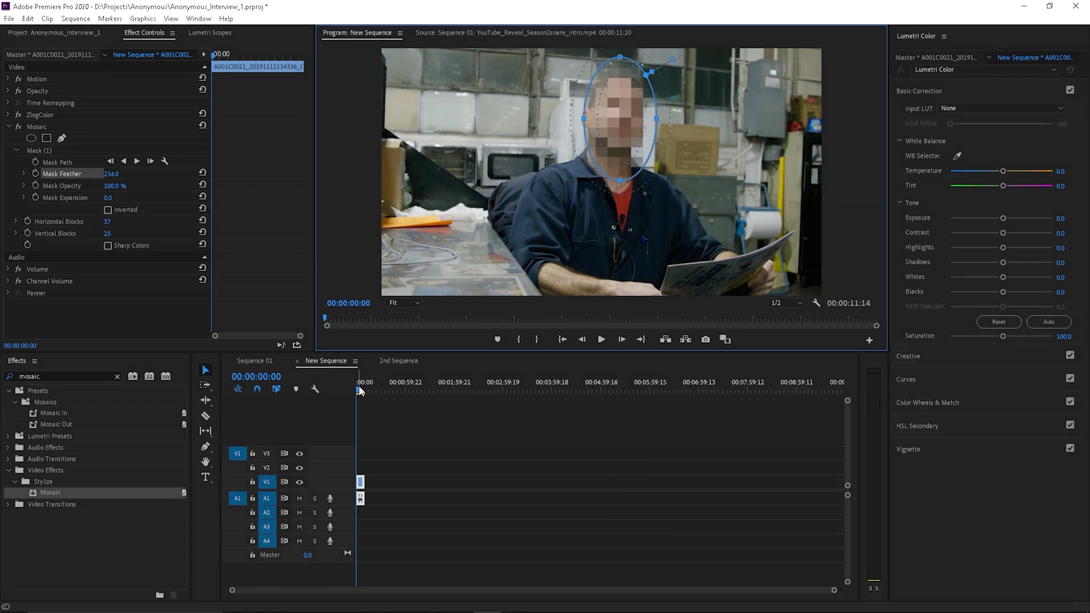
key("space")
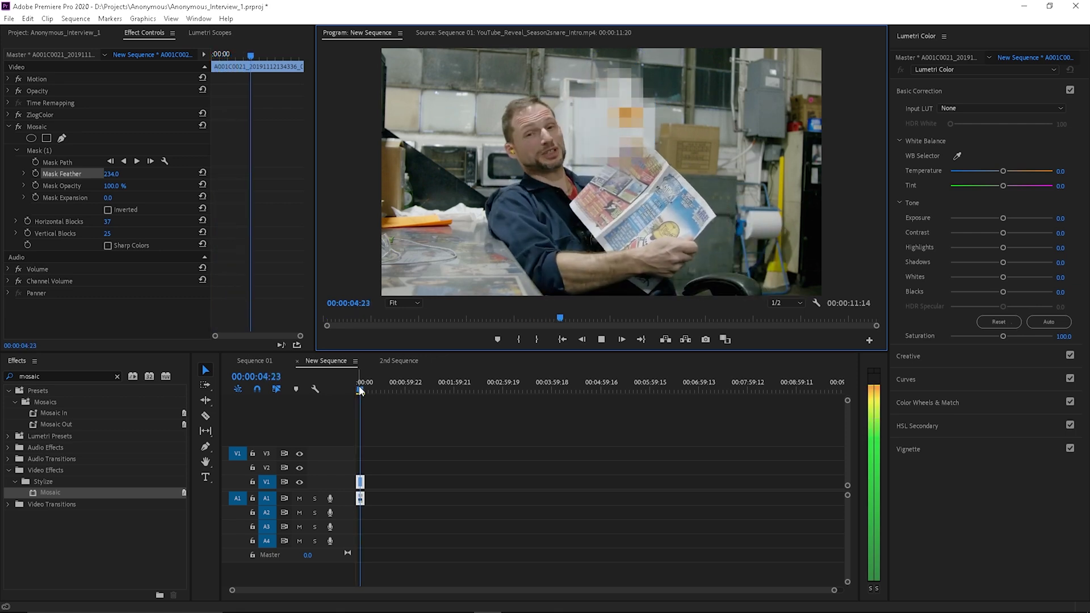
key("space")
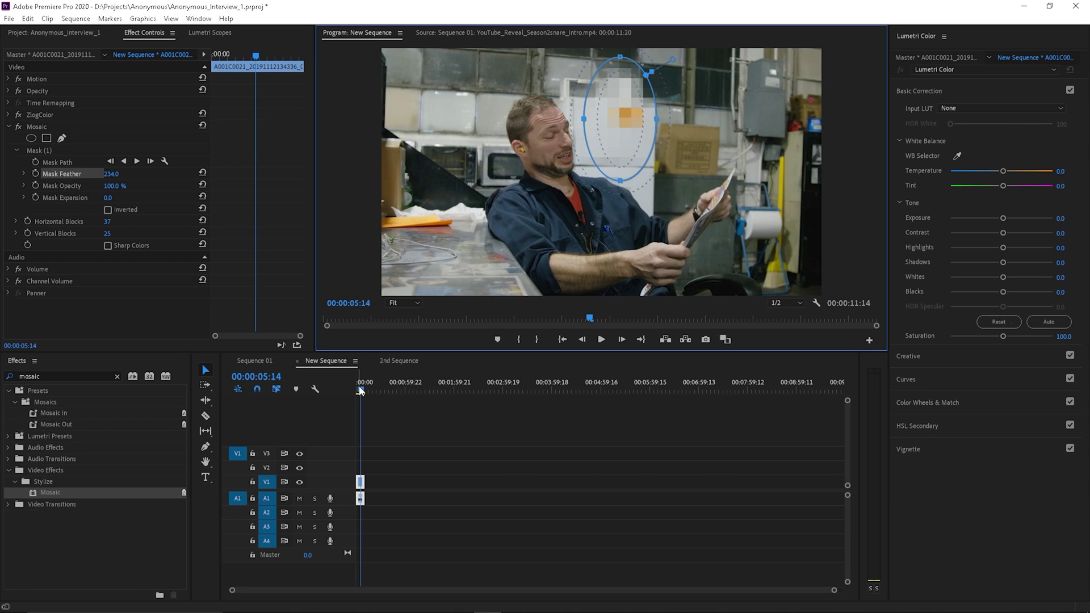
left_click(358, 386)
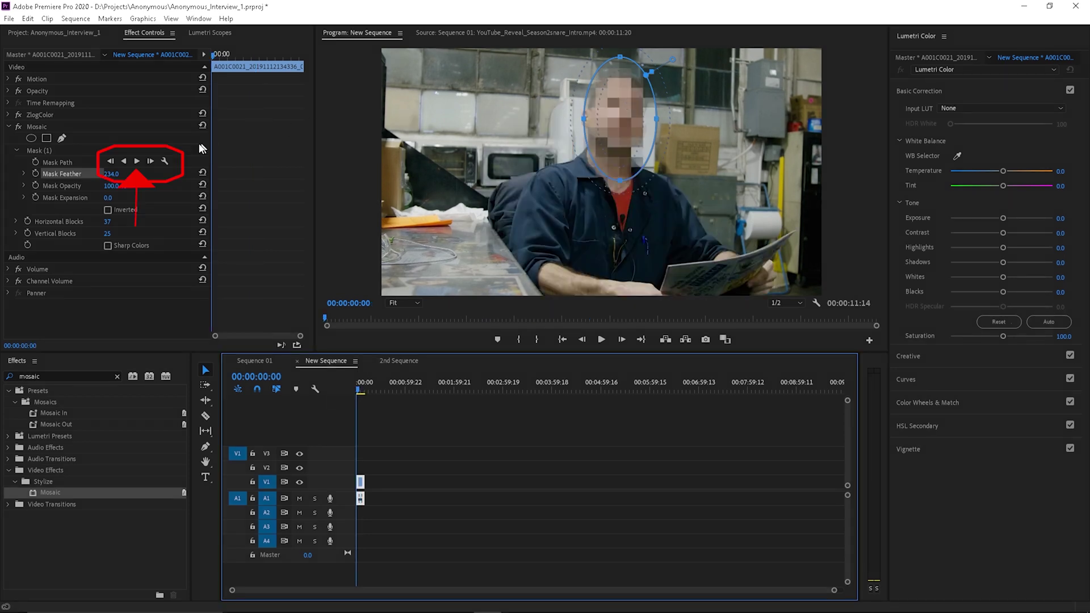
Run the forward Mask Path tracker on the face mask until the whole clip is tracked
left_click(137, 161)
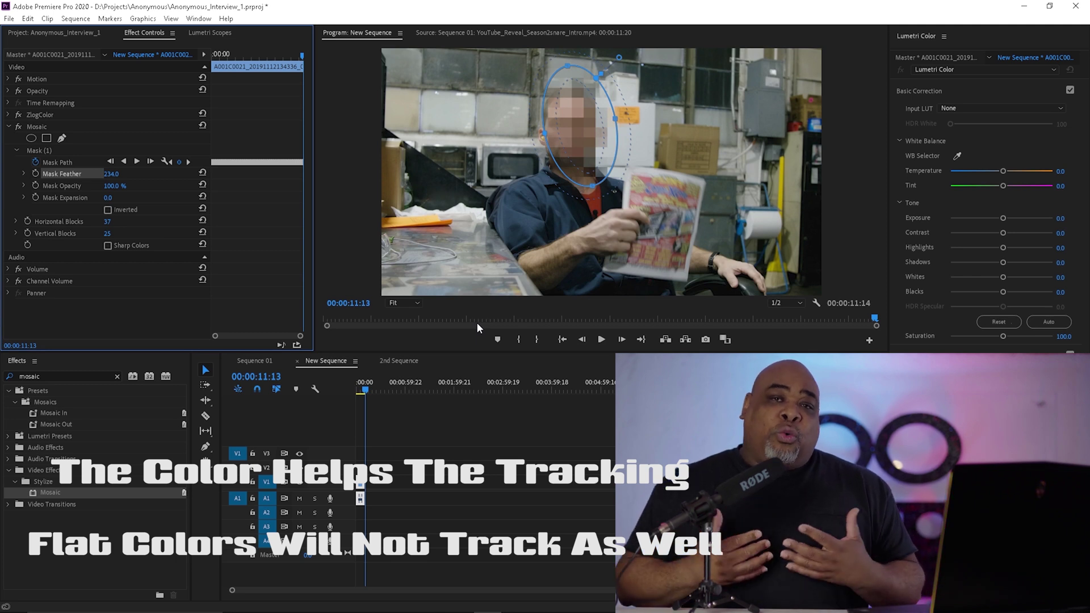
left_click(364, 387)
left_click_drag(363, 387, 349, 392)
key("space")
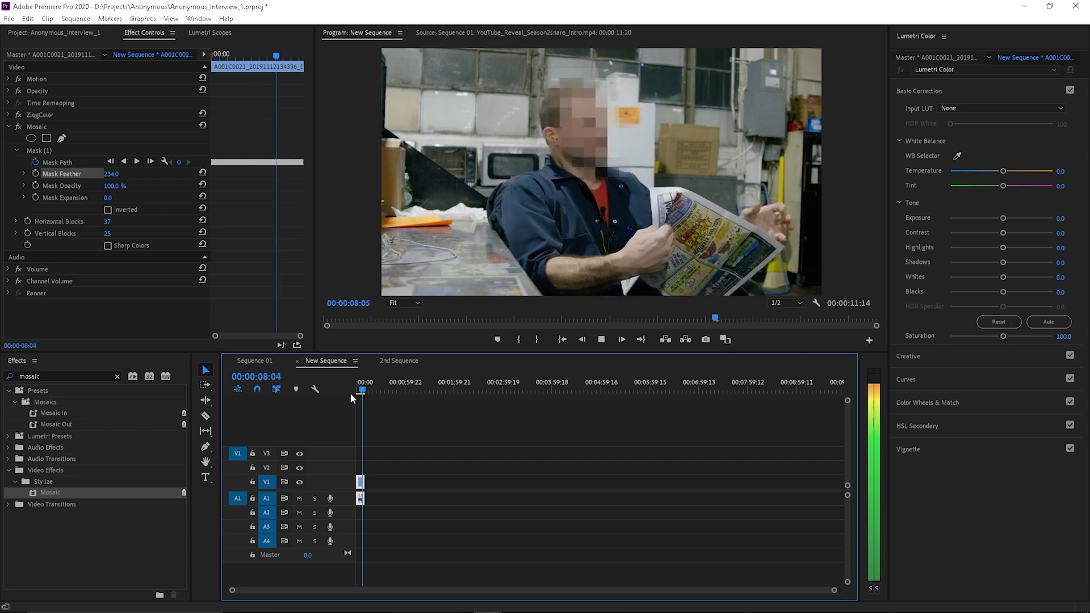
key("space")
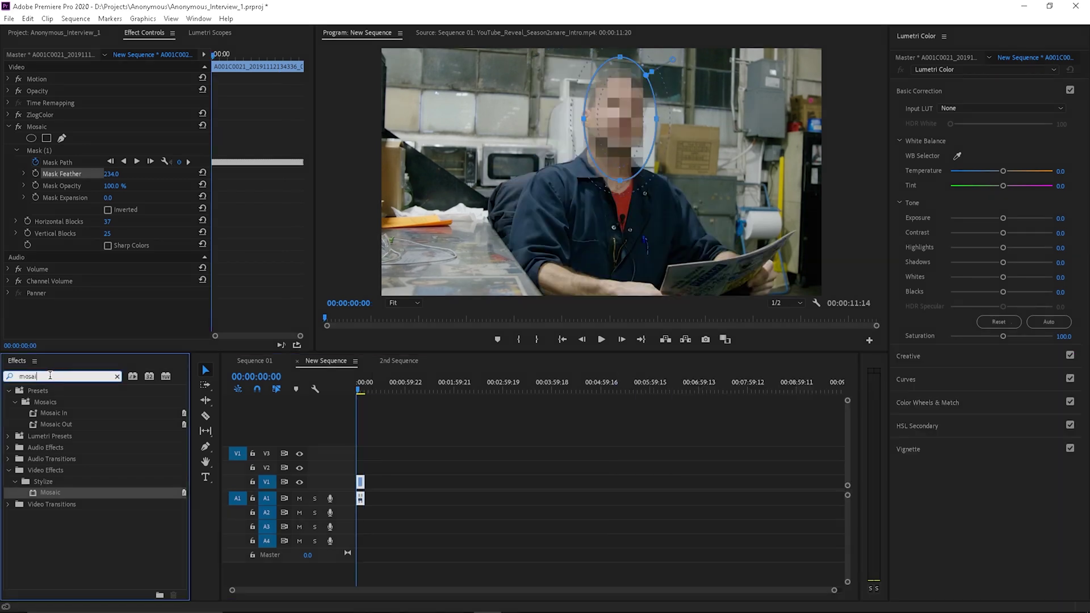
Apply the Pitch Shifter audio effect to the A1 interview audio and open its Custom Setup editor
key("BackSpace")
key("BackSpace")
key("BackSpace")
key("BackSpace")
key("BackSpace")
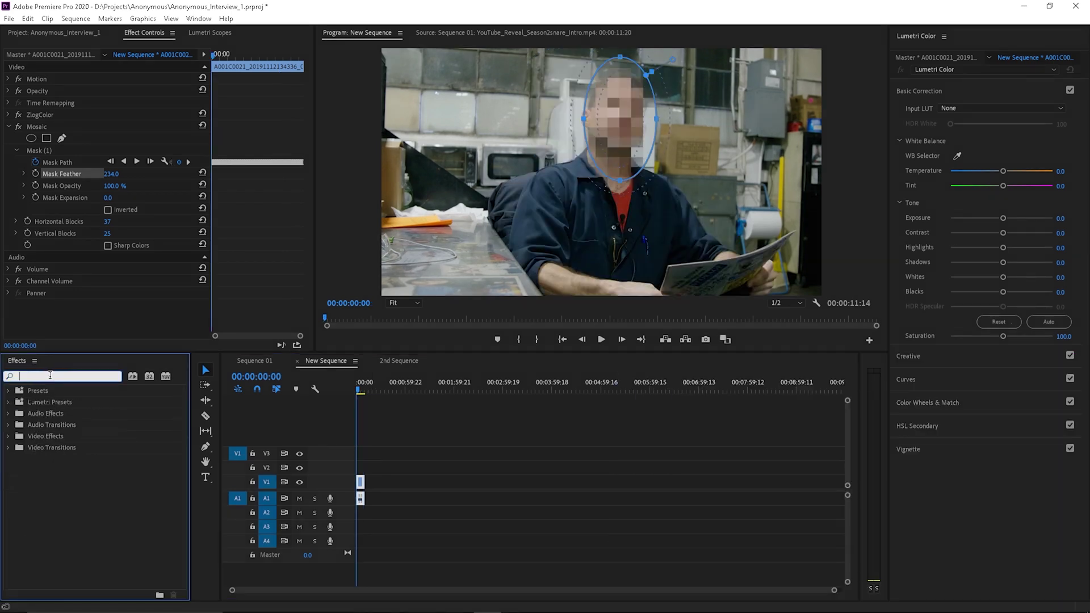
type("Pit")
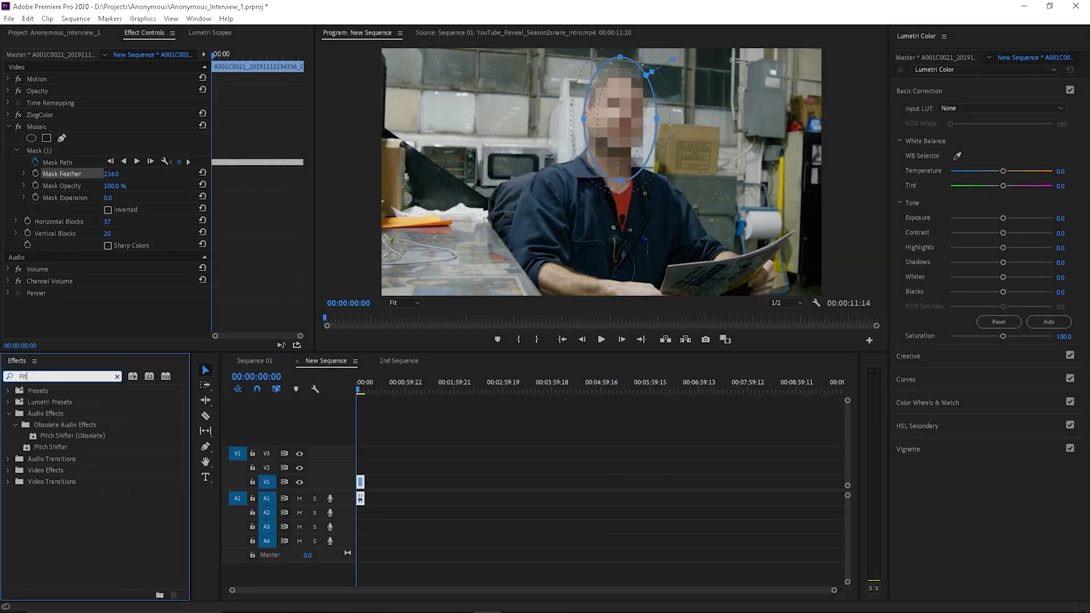
type("ch shifter")
left_click_drag(42, 448, 361, 501)
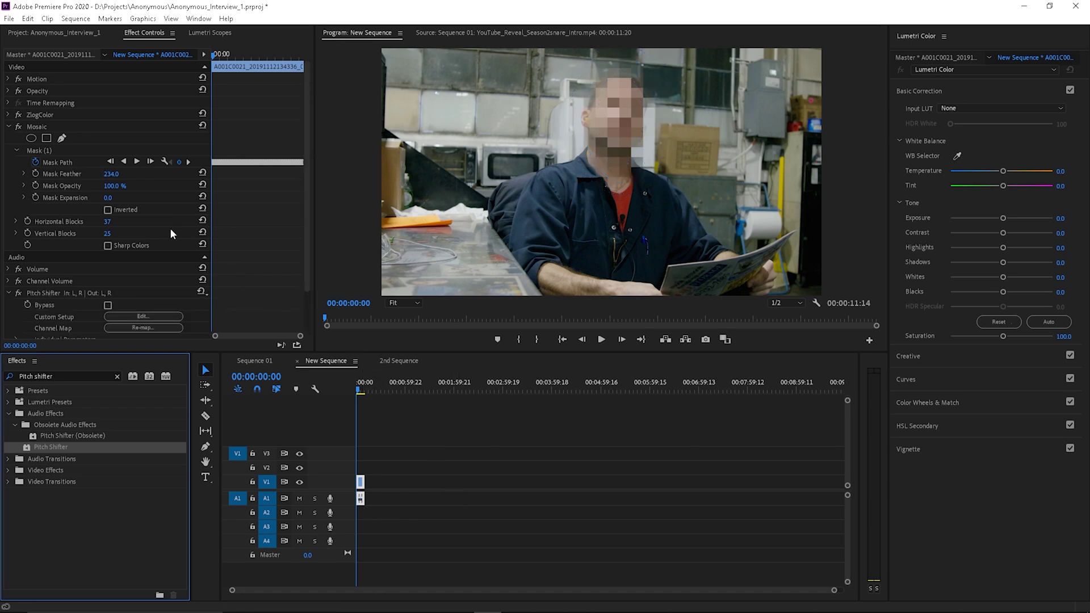
scroll(172, 234, "down", 2)
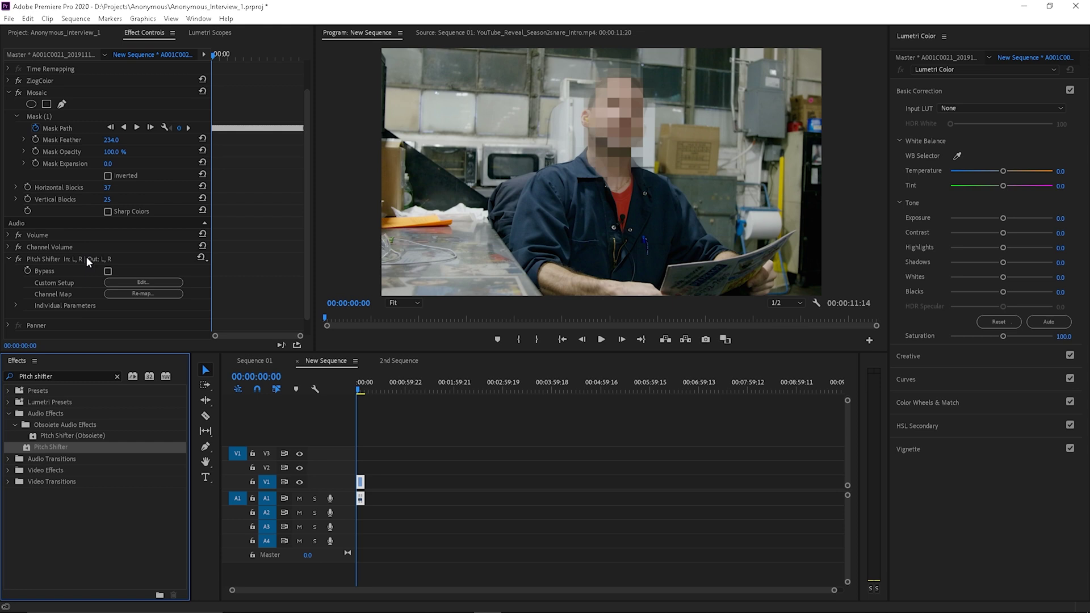
left_click(146, 284)
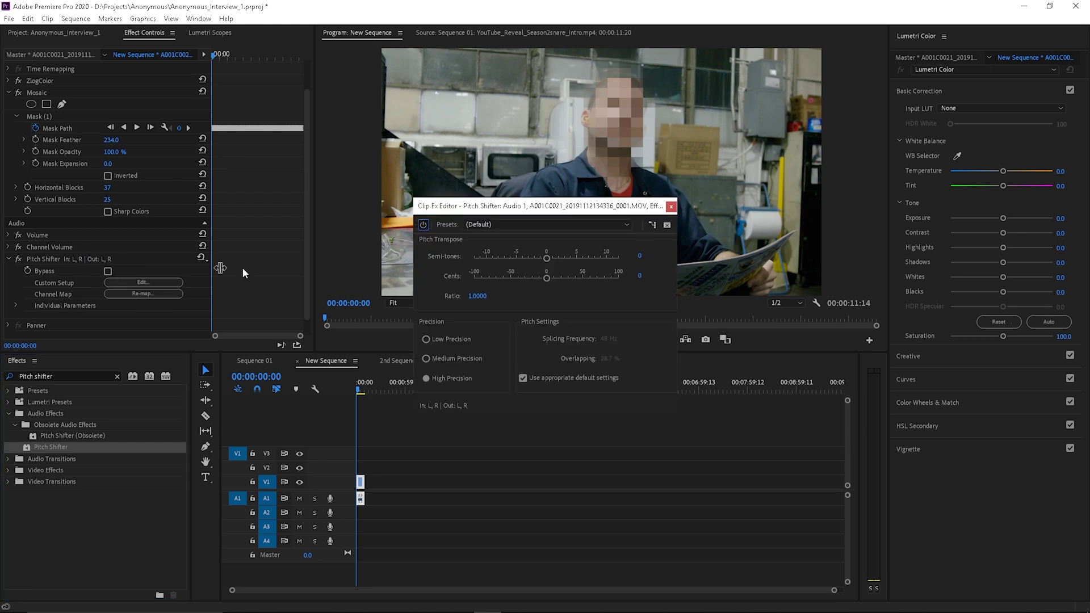
Set Pitch Shifter to -2 semi-tones and 13 cents, close the editor, and play the clip
left_click(639, 257)
type("-2")
left_click(640, 277)
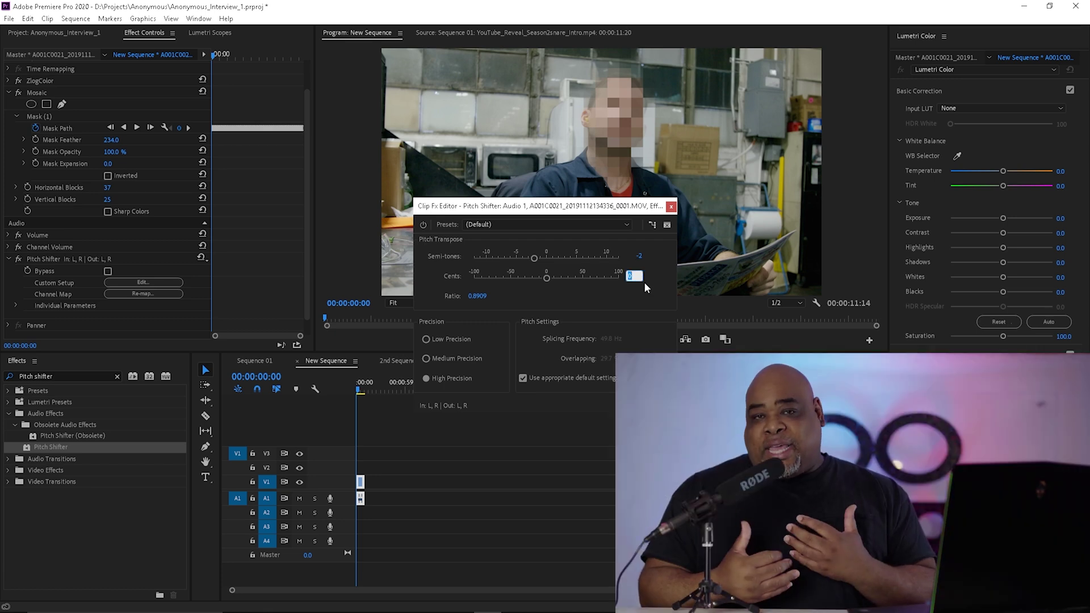
type("13")
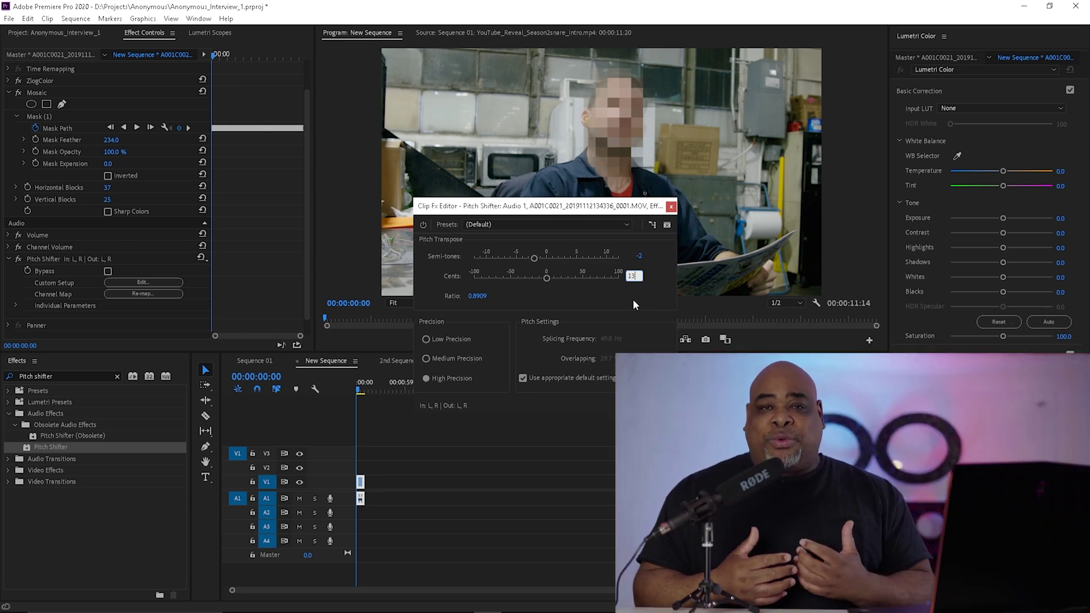
key("Return")
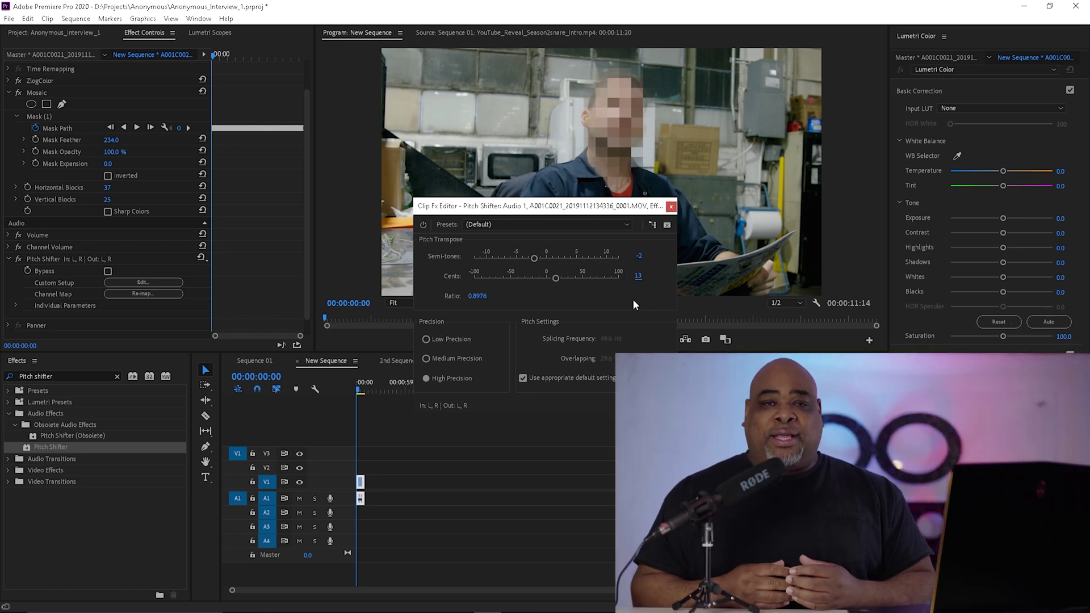
left_click(670, 208)
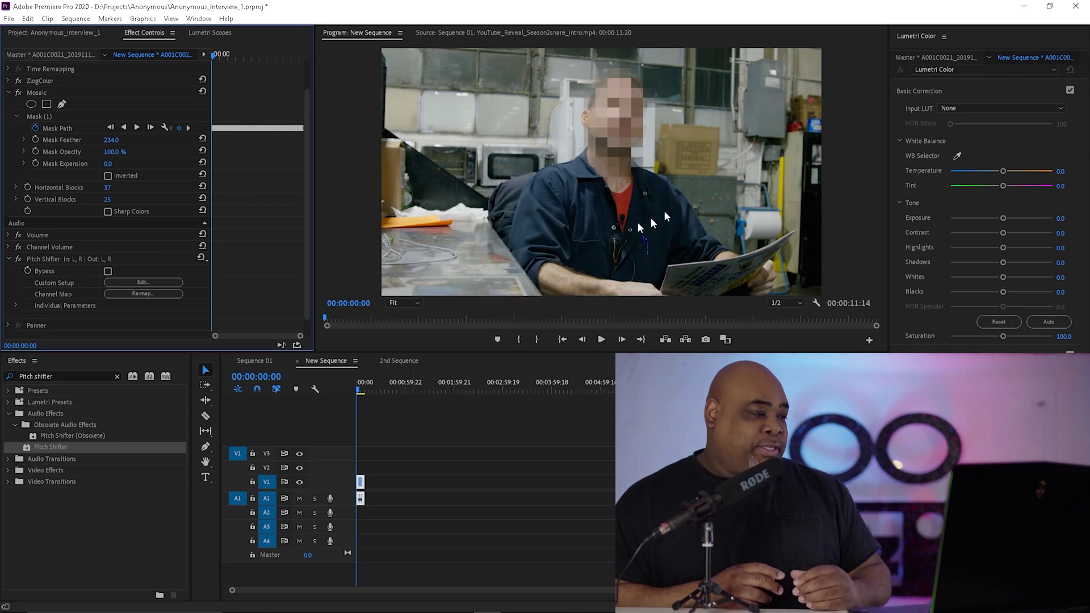
left_click(358, 394)
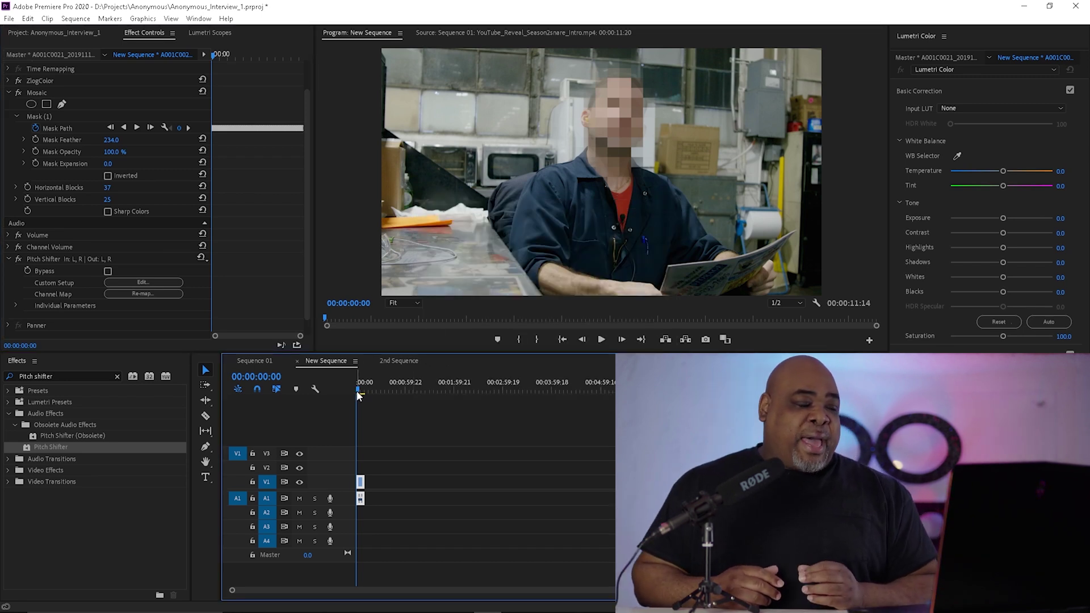
key("space")
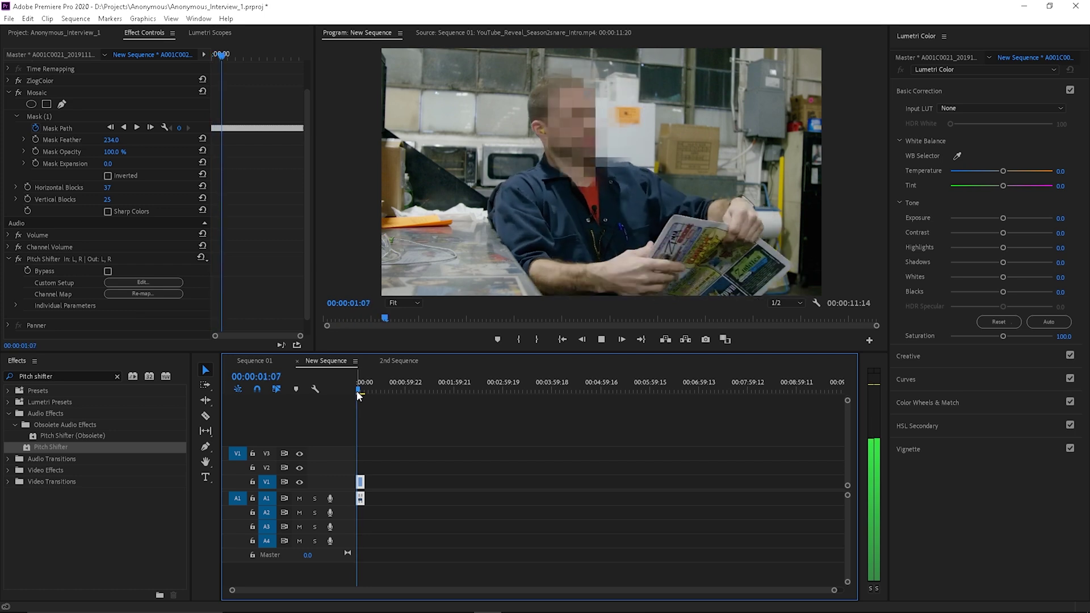